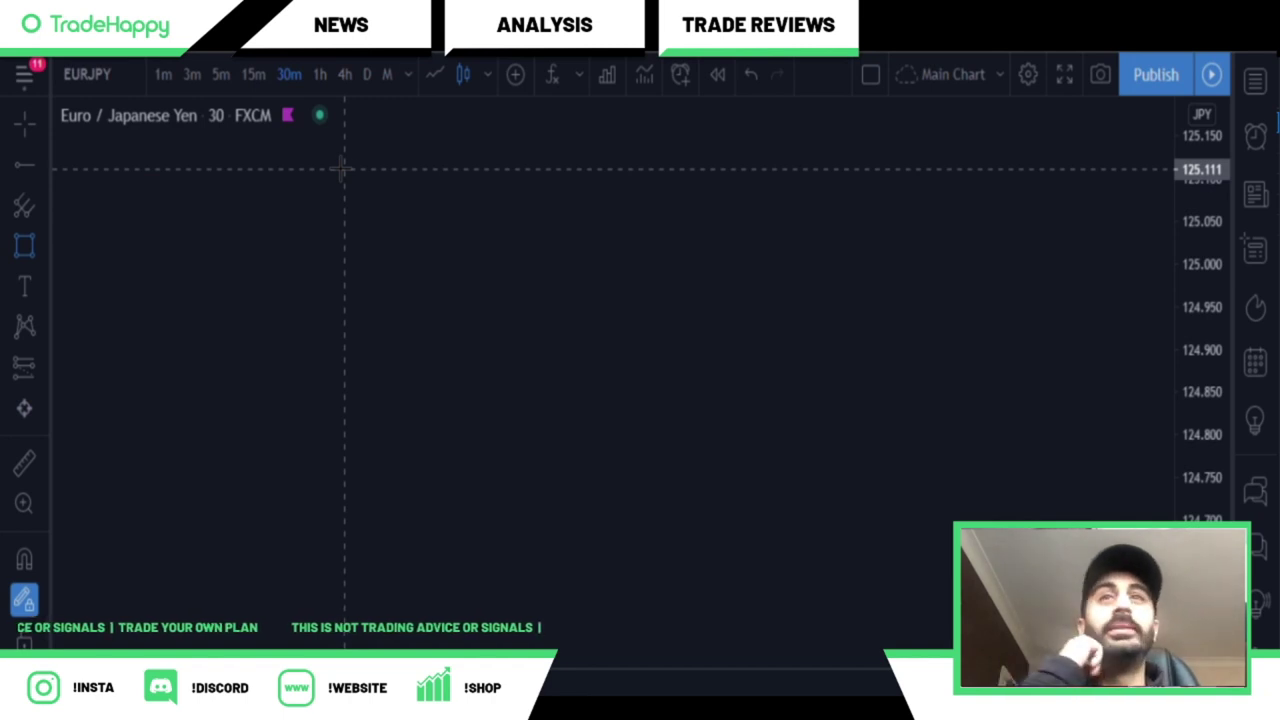
Step: Draw a shaded box over the empty chart and add horizontal levels at 124.835 and 124.914
{"action": "mouse_move", "coordinate": [387, 169]}
{"action": "left_mouse_down"}
{"action": "mouse_move", "coordinate": [609, 271]}
{"action": "mouse_move", "coordinate": [706, 449]}
{"action": "mouse_move", "coordinate": [706, 647]}
{"action": "left_mouse_up"}
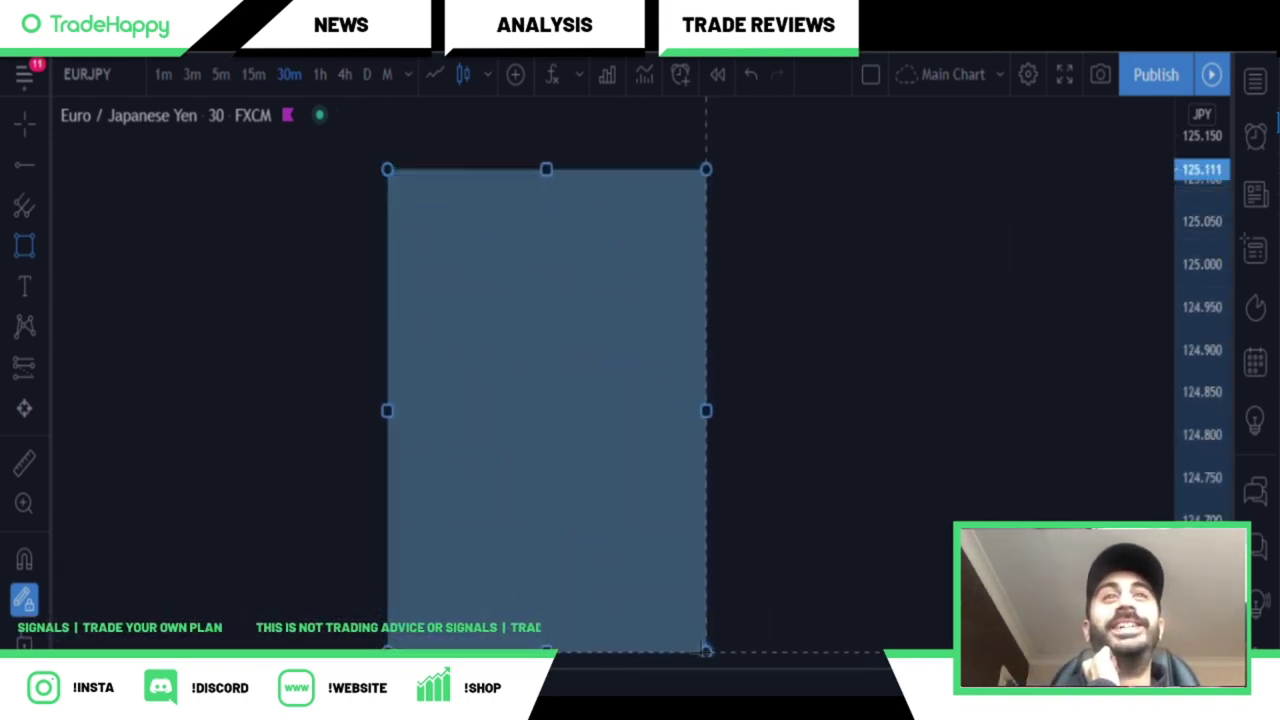
{"action": "left_click", "coordinate": [804, 400]}
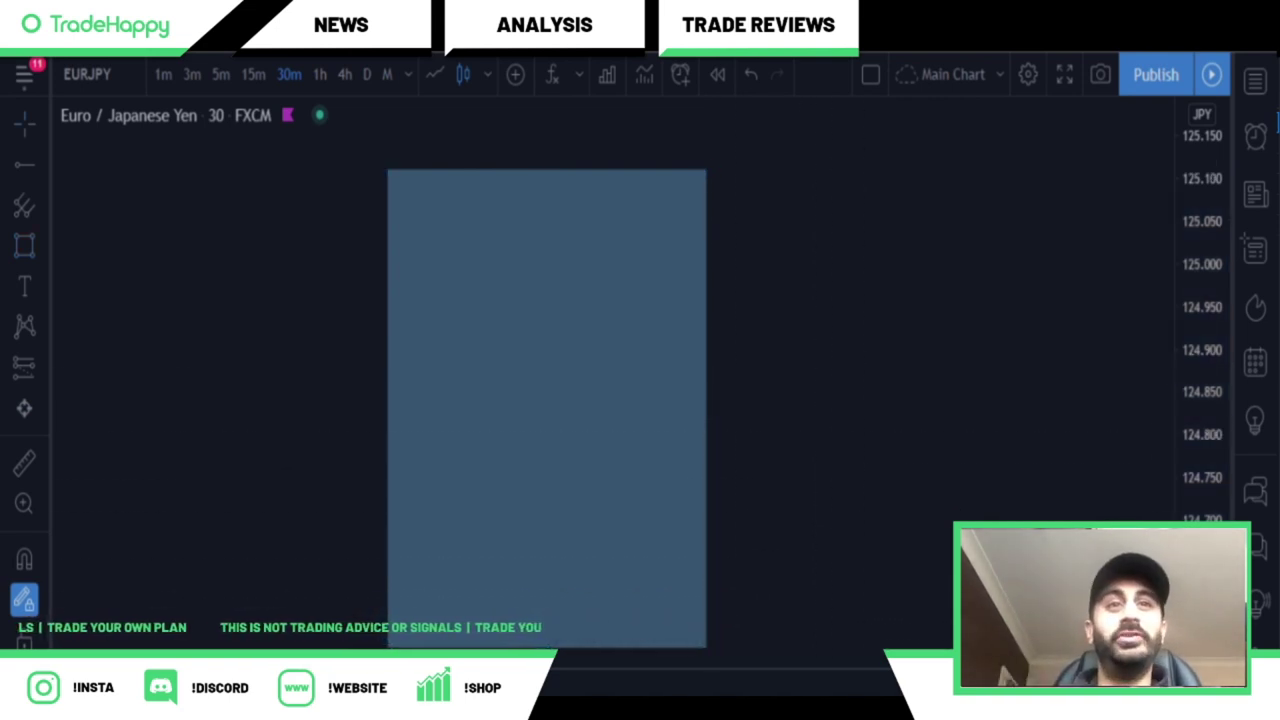
{"action": "left_click", "coordinate": [361, 405]}
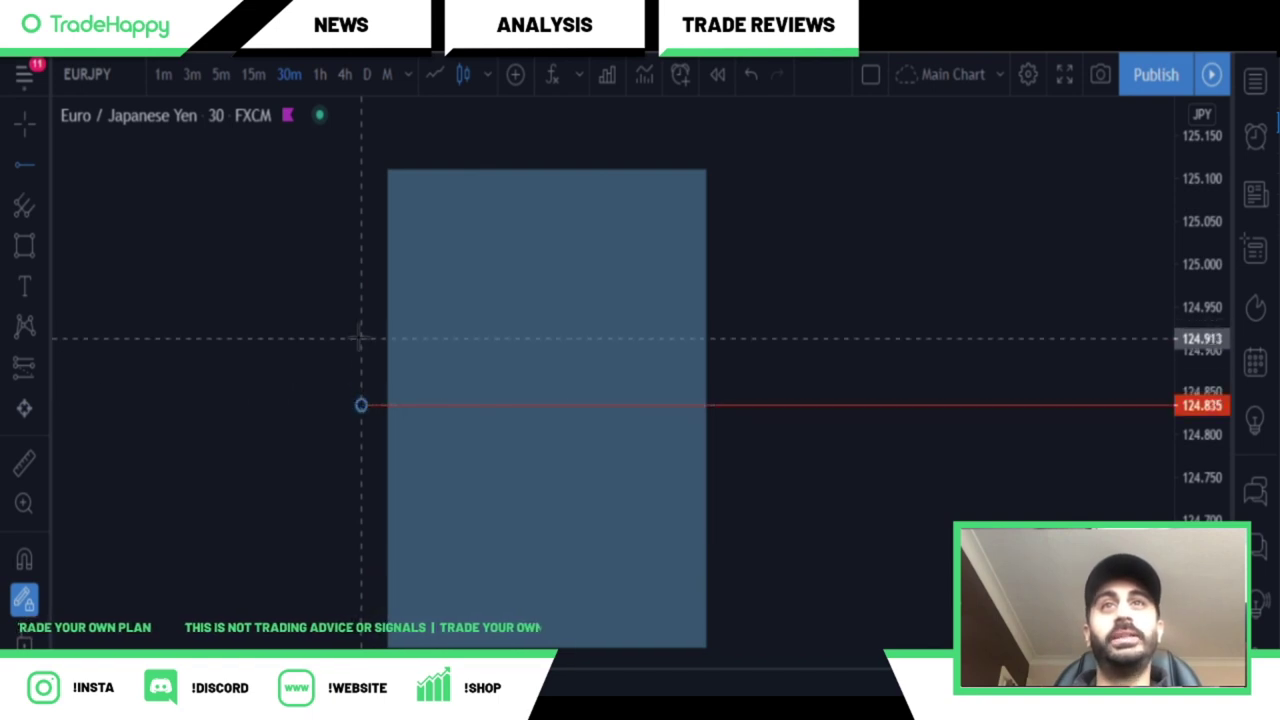
{"action": "left_click", "coordinate": [361, 337]}
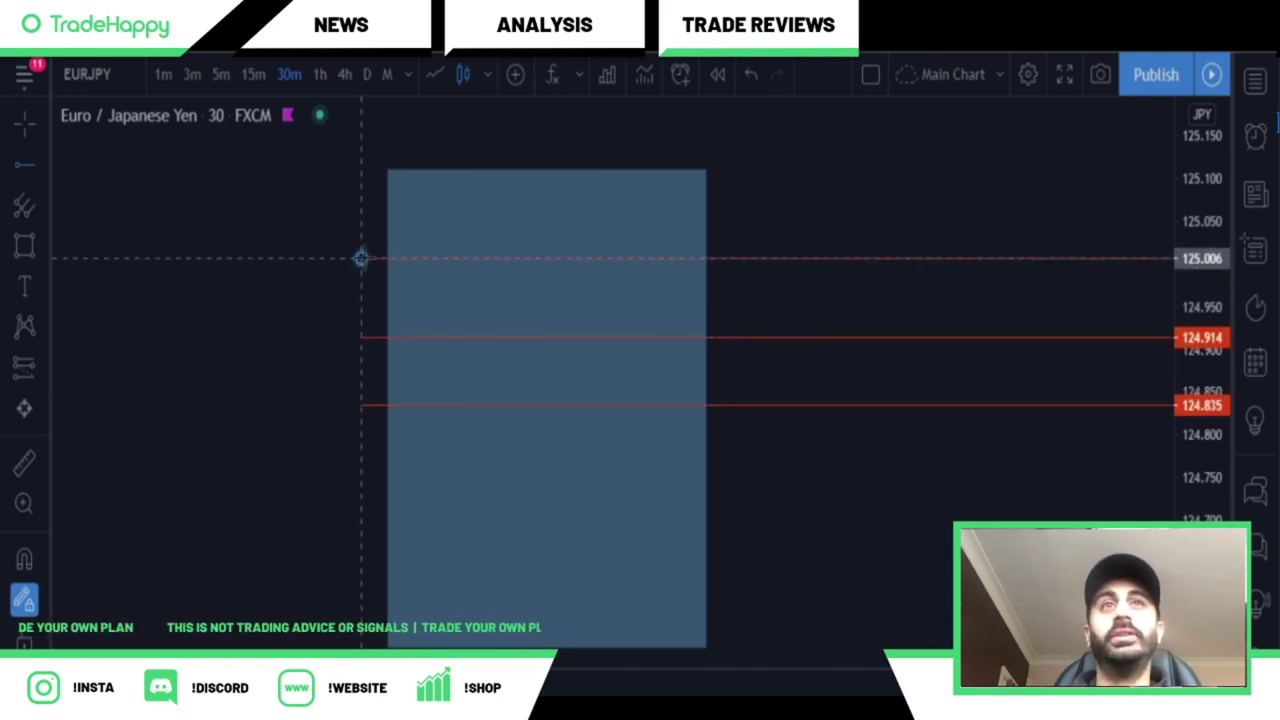
Step: Add levels at 125.006, 124.735 and near the box bottom, then mark a small square inside
{"action": "left_click", "coordinate": [361, 258]}
{"action": "left_click", "coordinate": [361, 490]}
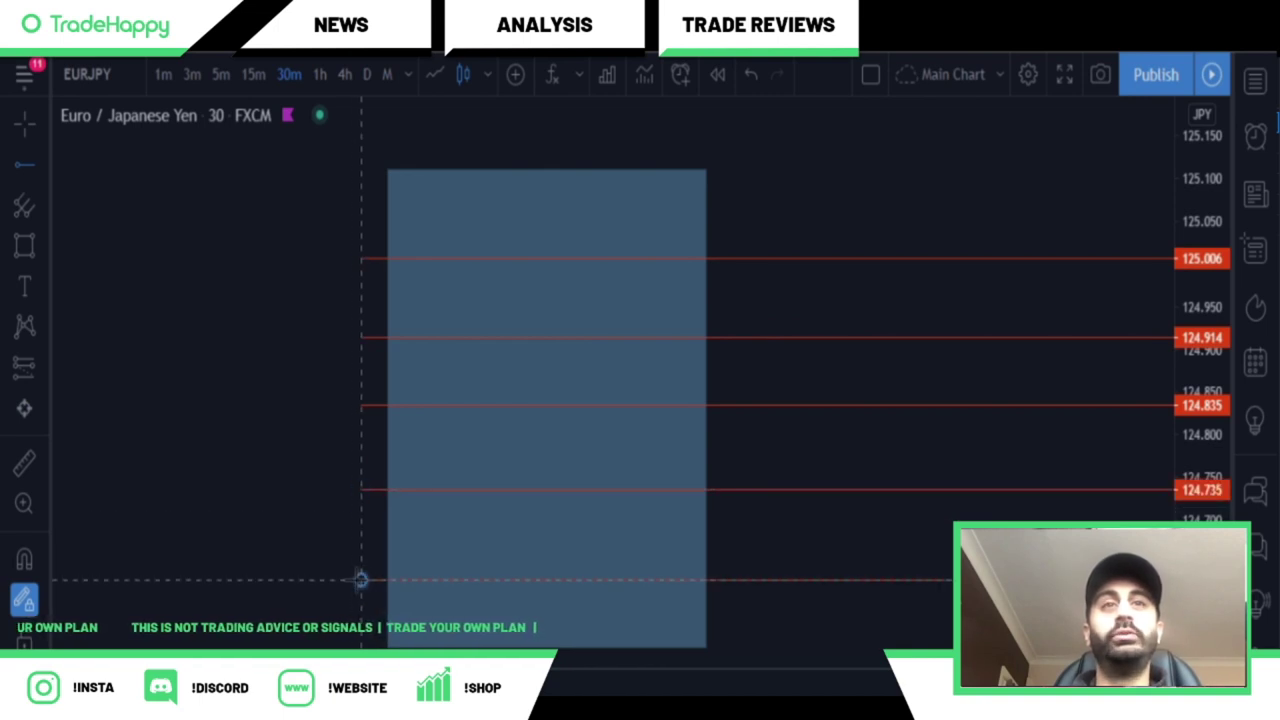
{"action": "left_click", "coordinate": [361, 580]}
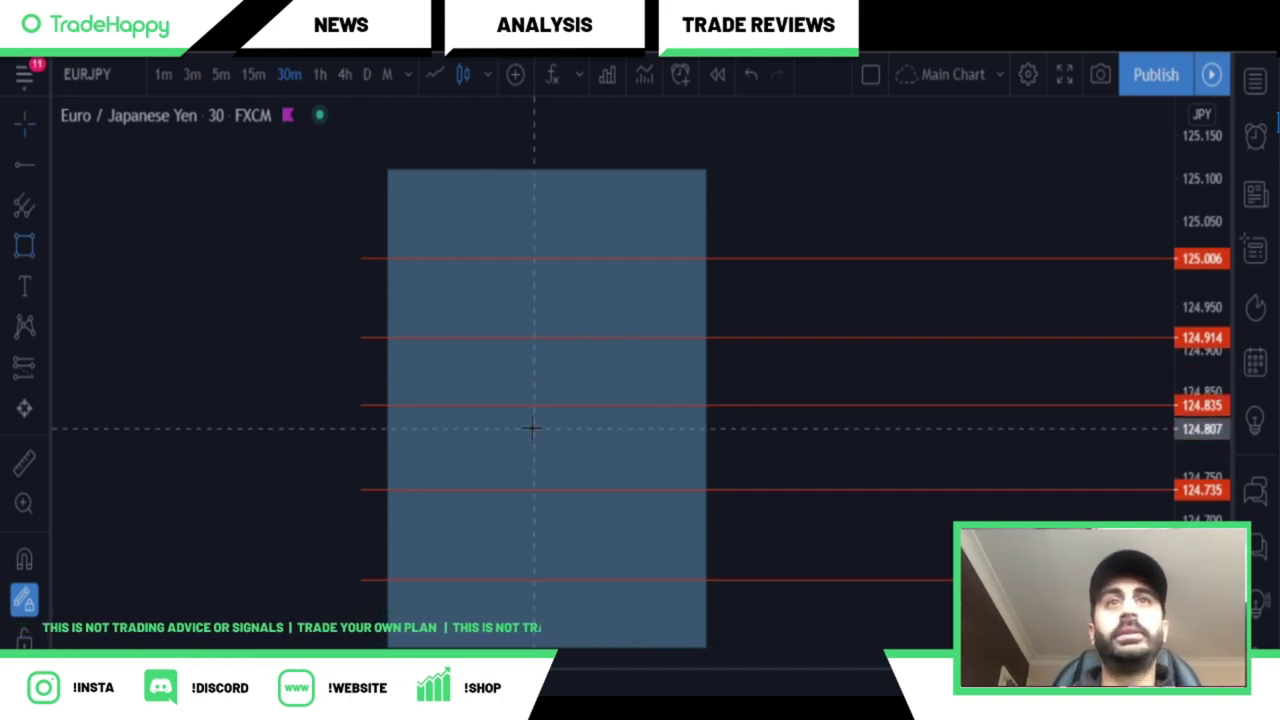
{"action": "left_click_drag", "start_coordinate": [517, 438], "coordinate": [543, 467]}
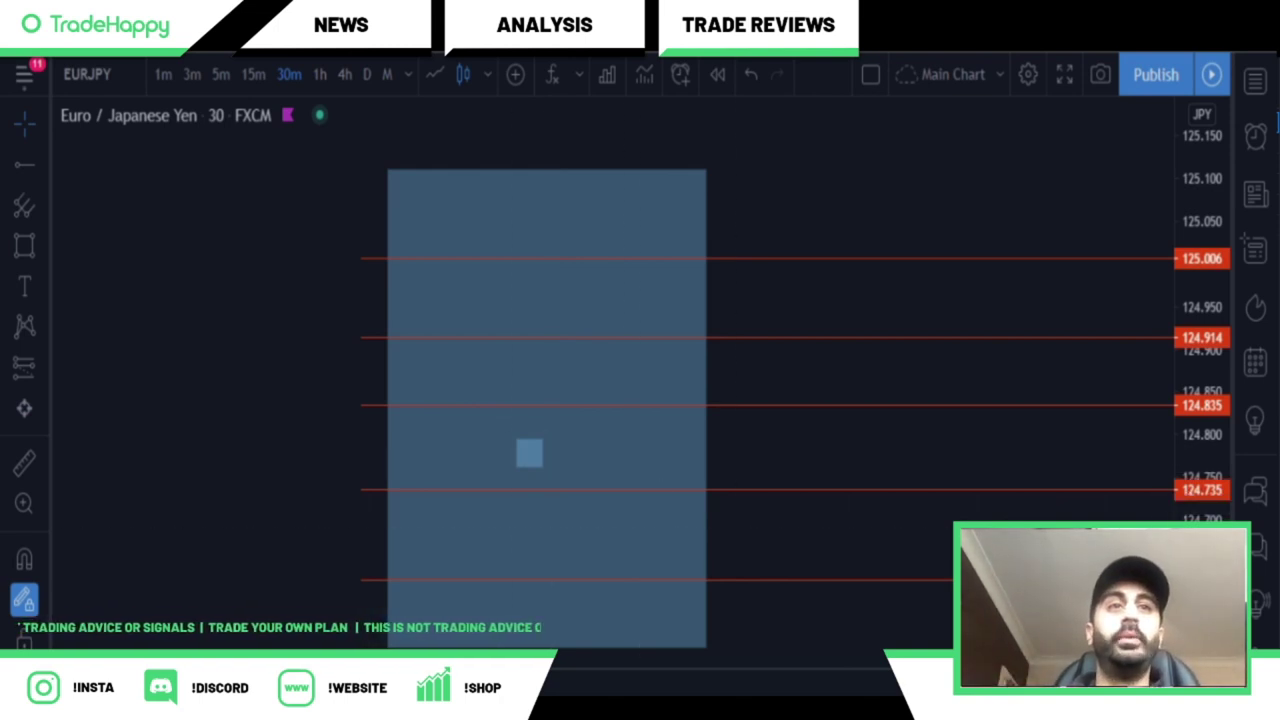
Step: Brush a freehand path from the small square up to 125.006 and down to 124.735
{"action": "left_click", "coordinate": [45, 249]}
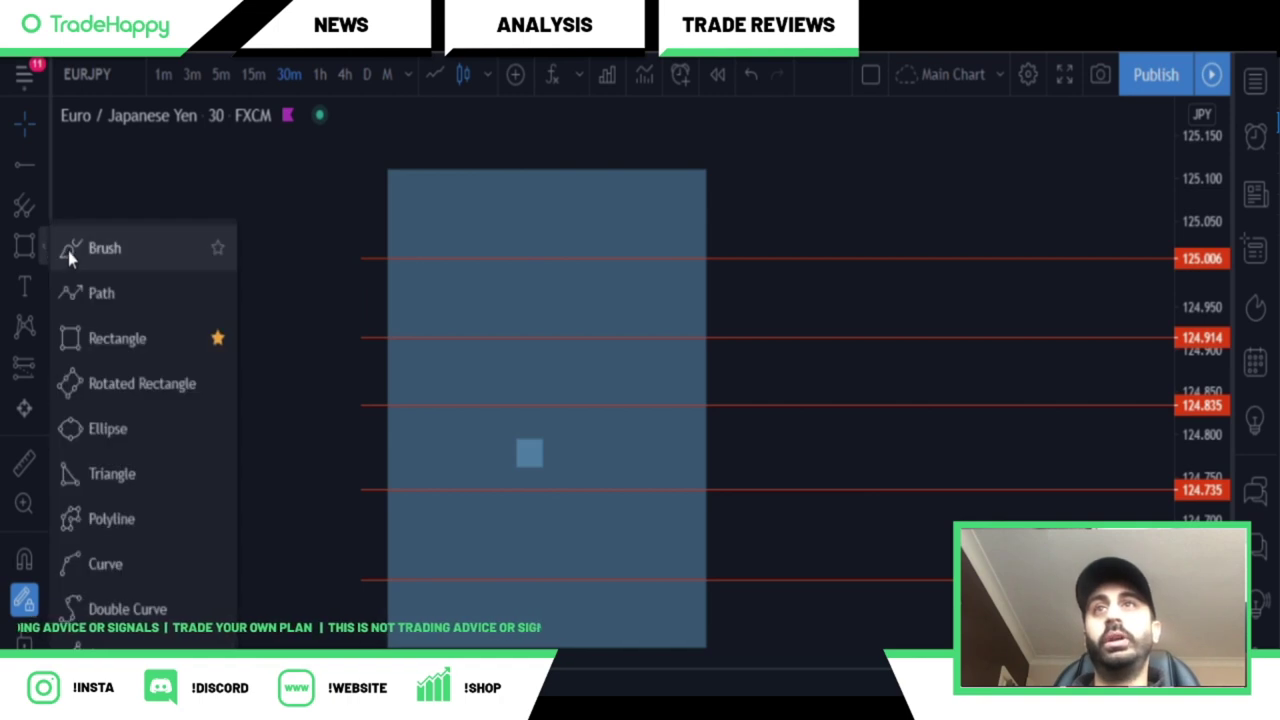
{"action": "left_click", "coordinate": [68, 251]}
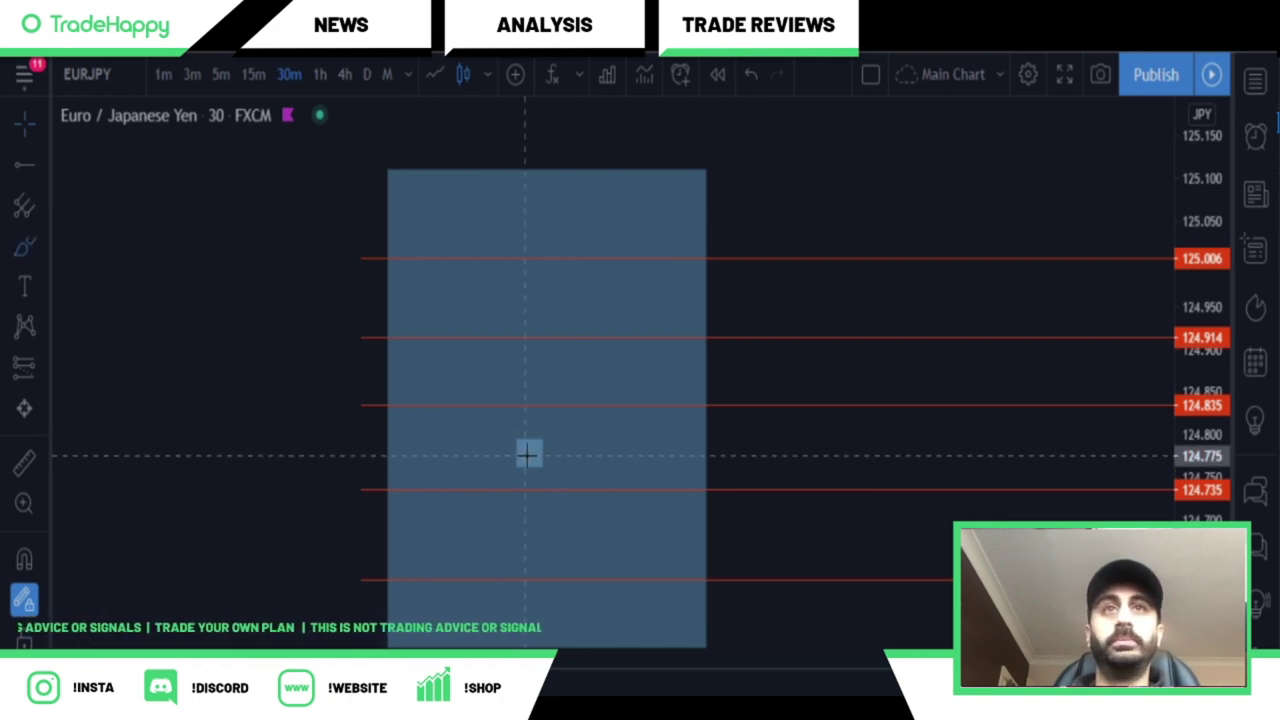
{"action": "mouse_move", "coordinate": [525, 453]}
{"action": "left_mouse_down"}
{"action": "mouse_move", "coordinate": [542, 432]}
{"action": "mouse_move", "coordinate": [560, 483]}
{"action": "mouse_move", "coordinate": [580, 404]}
{"action": "mouse_move", "coordinate": [594, 488]}
{"action": "mouse_move", "coordinate": [618, 375]}
{"action": "mouse_move", "coordinate": [632, 404]}
{"action": "mouse_move", "coordinate": [653, 338]}
{"action": "left_mouse_up"}
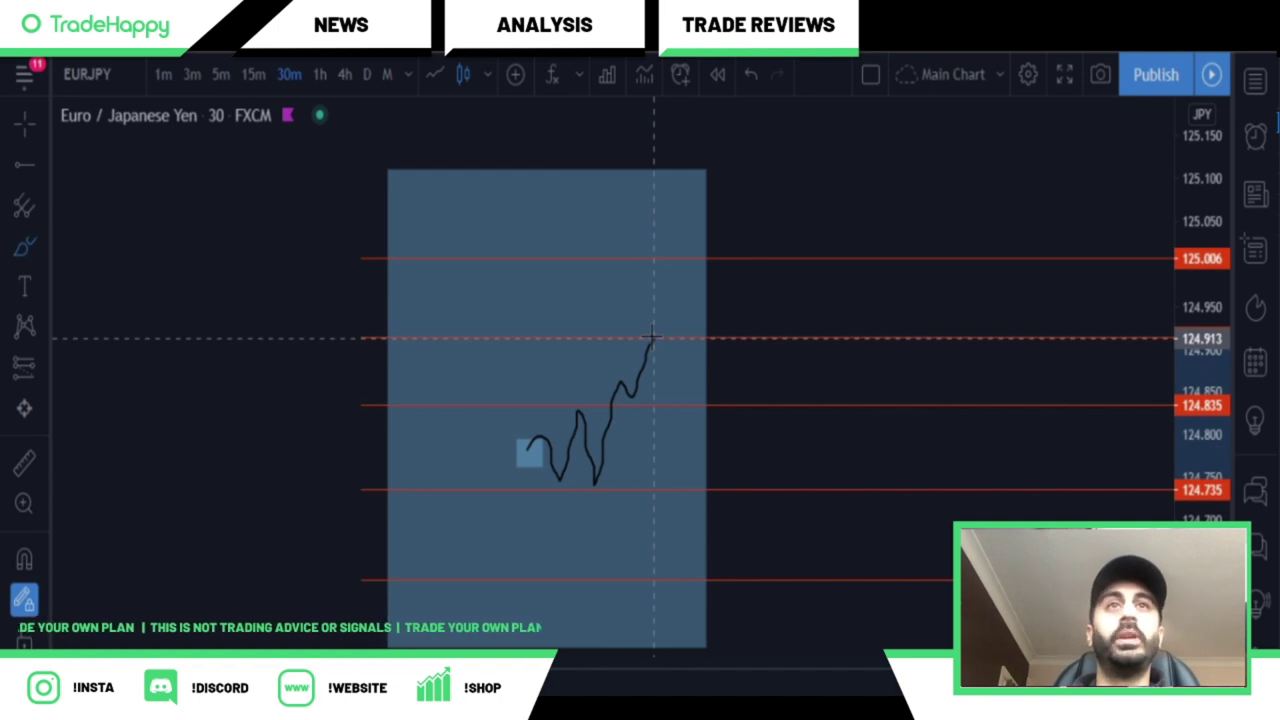
{"action": "mouse_move", "coordinate": [653, 338]}
{"action": "left_mouse_down"}
{"action": "mouse_move", "coordinate": [654, 296]}
{"action": "mouse_move", "coordinate": [624, 332]}
{"action": "mouse_move", "coordinate": [610, 316]}
{"action": "mouse_move", "coordinate": [596, 330]}
{"action": "mouse_move", "coordinate": [565, 258]}
{"action": "mouse_move", "coordinate": [536, 340]}
{"action": "mouse_move", "coordinate": [504, 322]}
{"action": "mouse_move", "coordinate": [482, 403]}
{"action": "mouse_move", "coordinate": [466, 382]}
{"action": "mouse_move", "coordinate": [446, 386]}
{"action": "mouse_move", "coordinate": [440, 408]}
{"action": "left_mouse_up"}
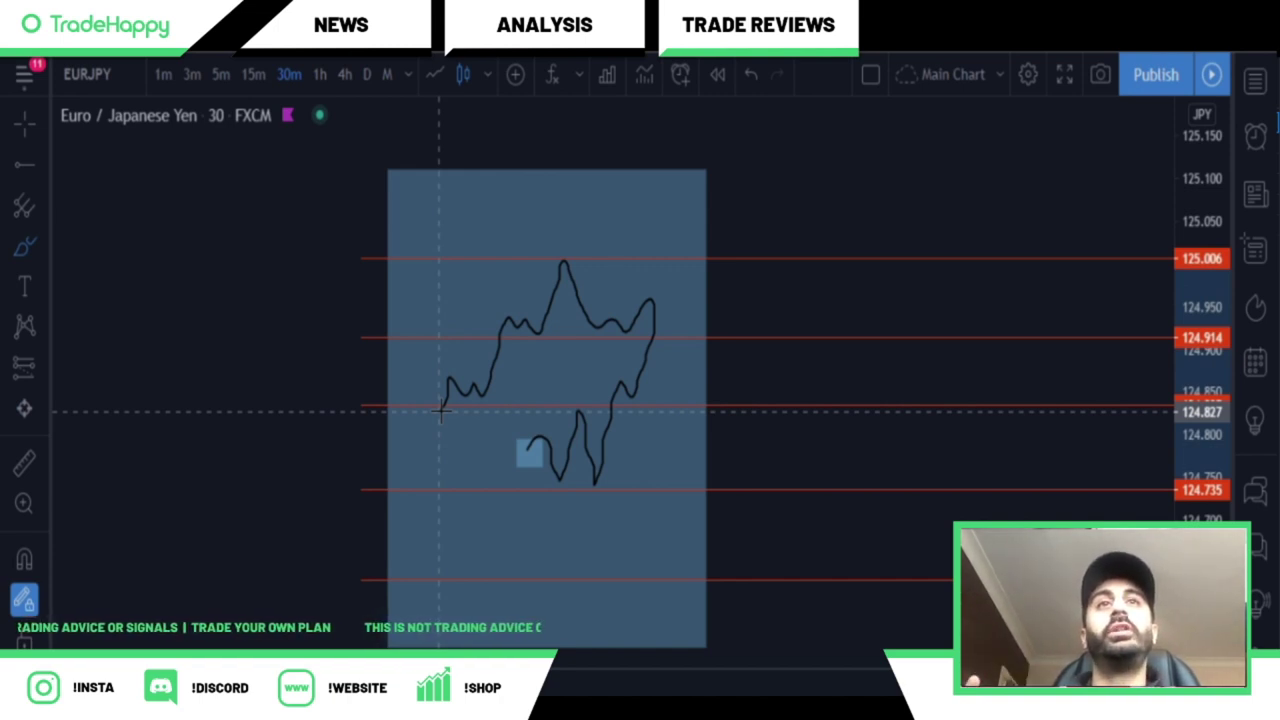
{"action": "left_click_drag", "start_coordinate": [440, 408], "coordinate": [430, 491]}
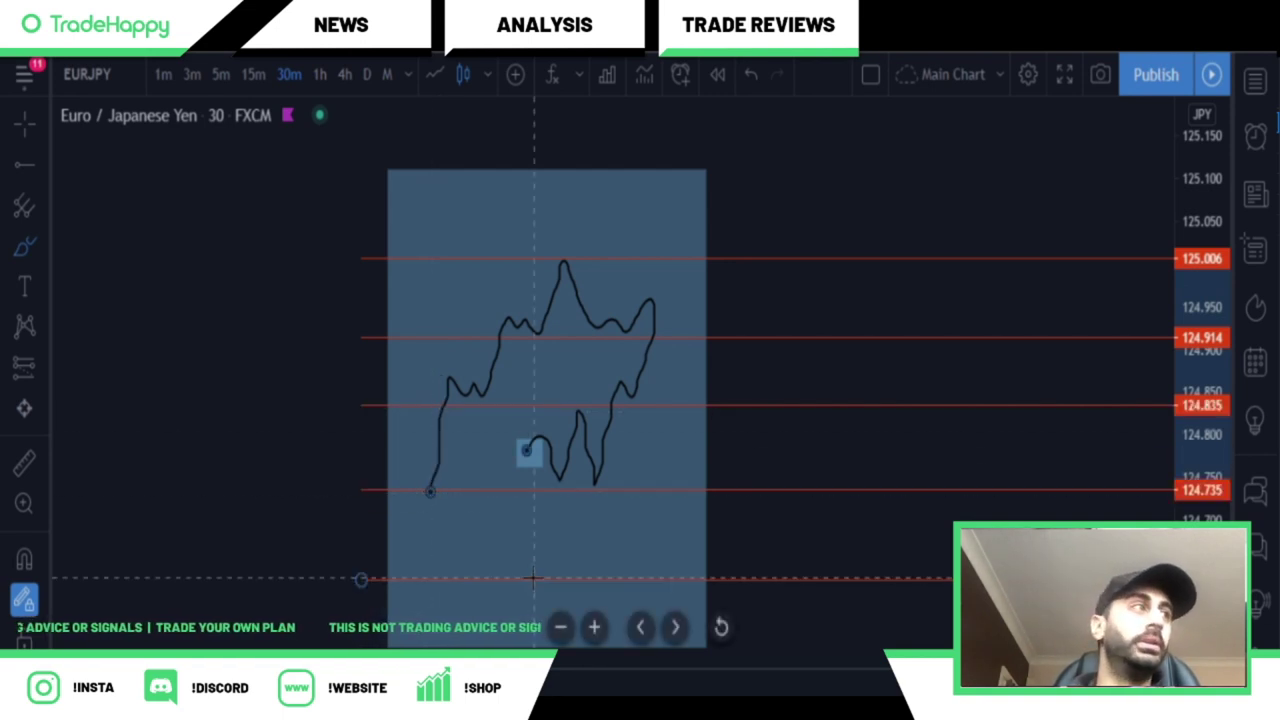
Step: Remove all drawings from the chart with Ctrl+Alt+H
{"action": "scroll", "coordinate": [533, 578], "scroll_direction": "left", "scroll_amount": 3}
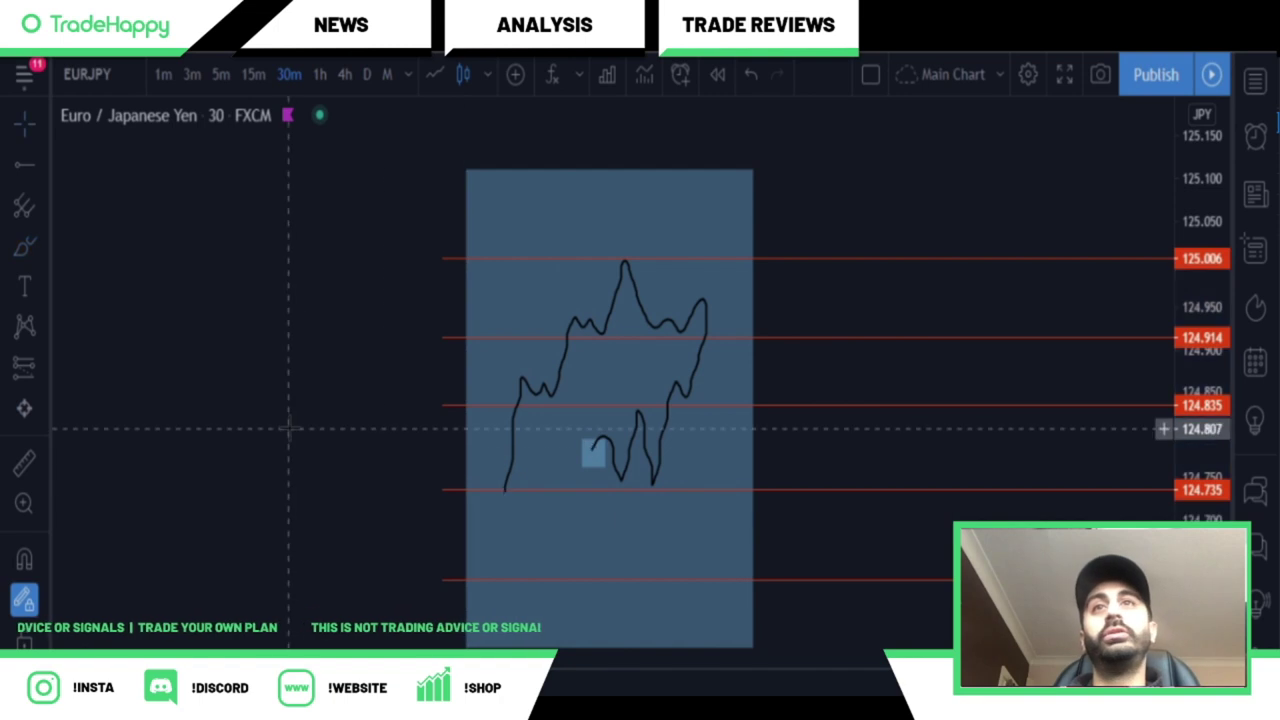
{"action": "left_click_drag", "start_coordinate": [296, 517], "coordinate": [279, 426]}
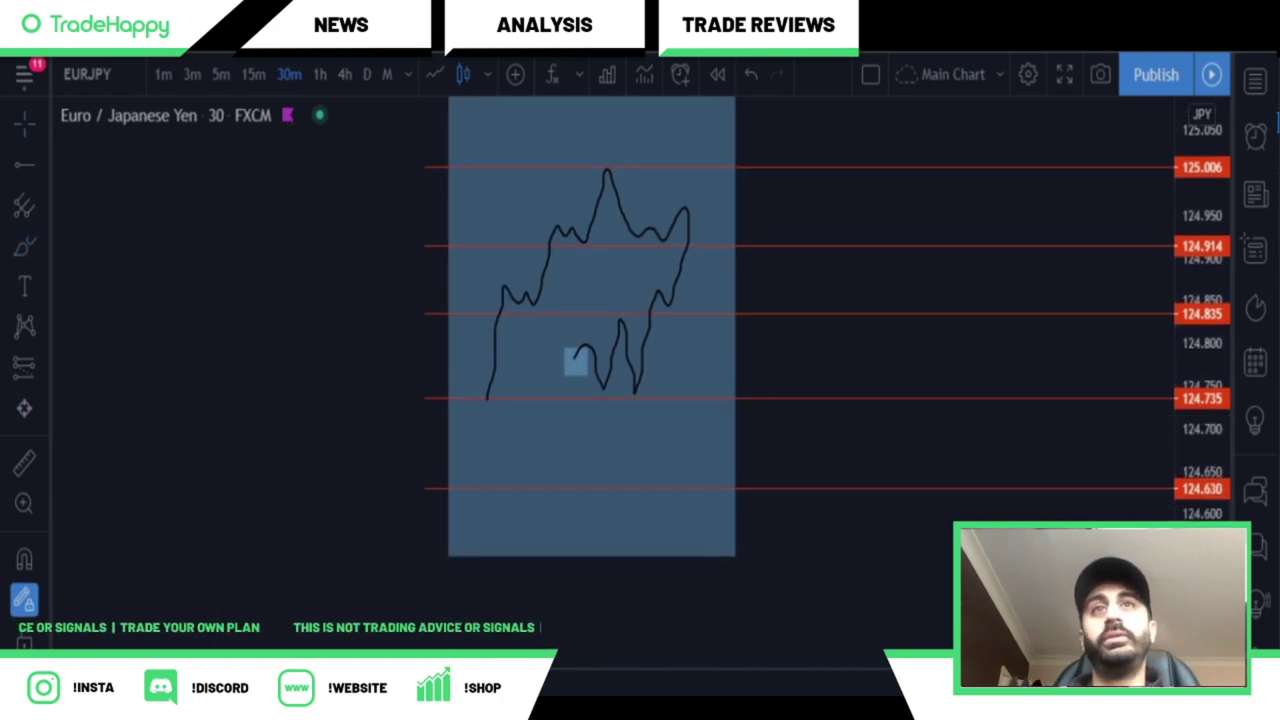
{"action": "key", "text": "ctrl+alt+h"}
Step: Pan and rescale the chart to frame the EURJPY candles around 123.70–124.15
{"action": "mouse_move", "coordinate": [237, 594]}
{"action": "left_mouse_down"}
{"action": "mouse_move", "coordinate": [214, 514]}
{"action": "mouse_move", "coordinate": [296, 430]}
{"action": "mouse_move", "coordinate": [500, 343]}
{"action": "mouse_move", "coordinate": [603, 429]}
{"action": "mouse_move", "coordinate": [846, 450]}
{"action": "mouse_move", "coordinate": [931, 480]}
{"action": "mouse_move", "coordinate": [929, 340]}
{"action": "mouse_move", "coordinate": [1037, 426]}
{"action": "mouse_move", "coordinate": [1104, 430]}
{"action": "left_mouse_up"}
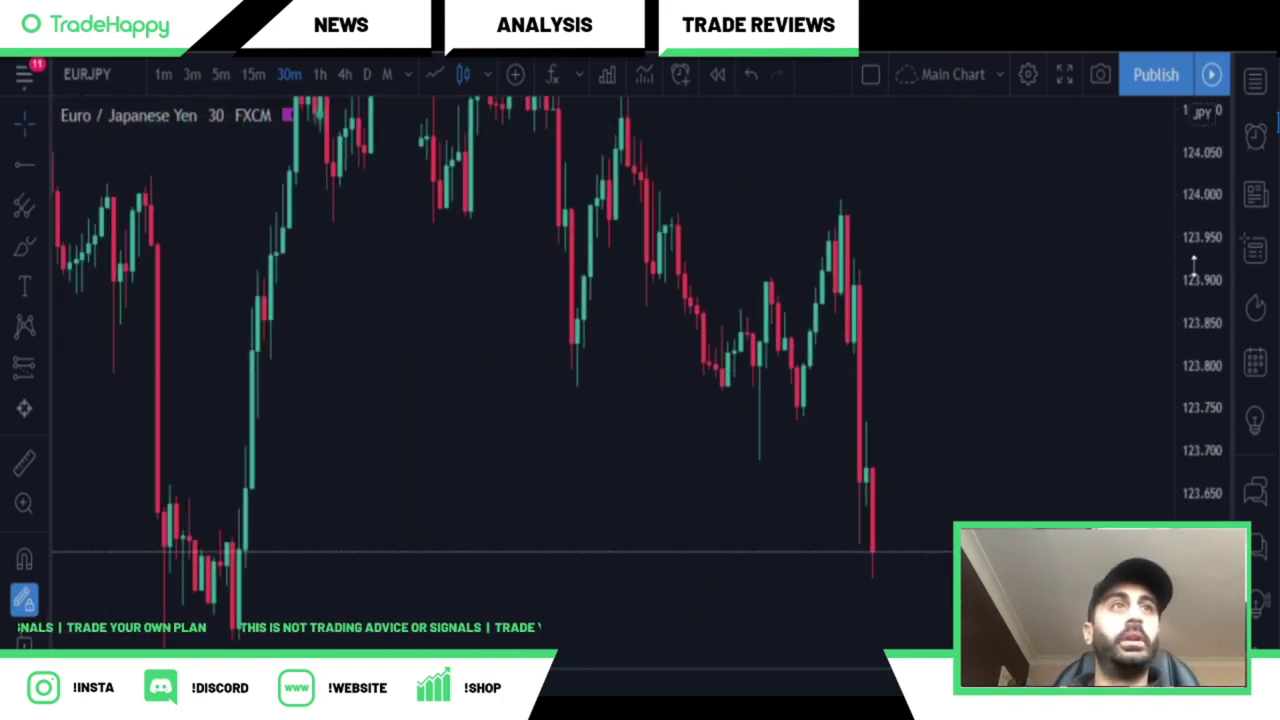
{"action": "left_click_drag", "start_coordinate": [1193, 265], "coordinate": [1193, 305]}
{"action": "left_click_drag", "start_coordinate": [1040, 390], "coordinate": [1001, 399]}
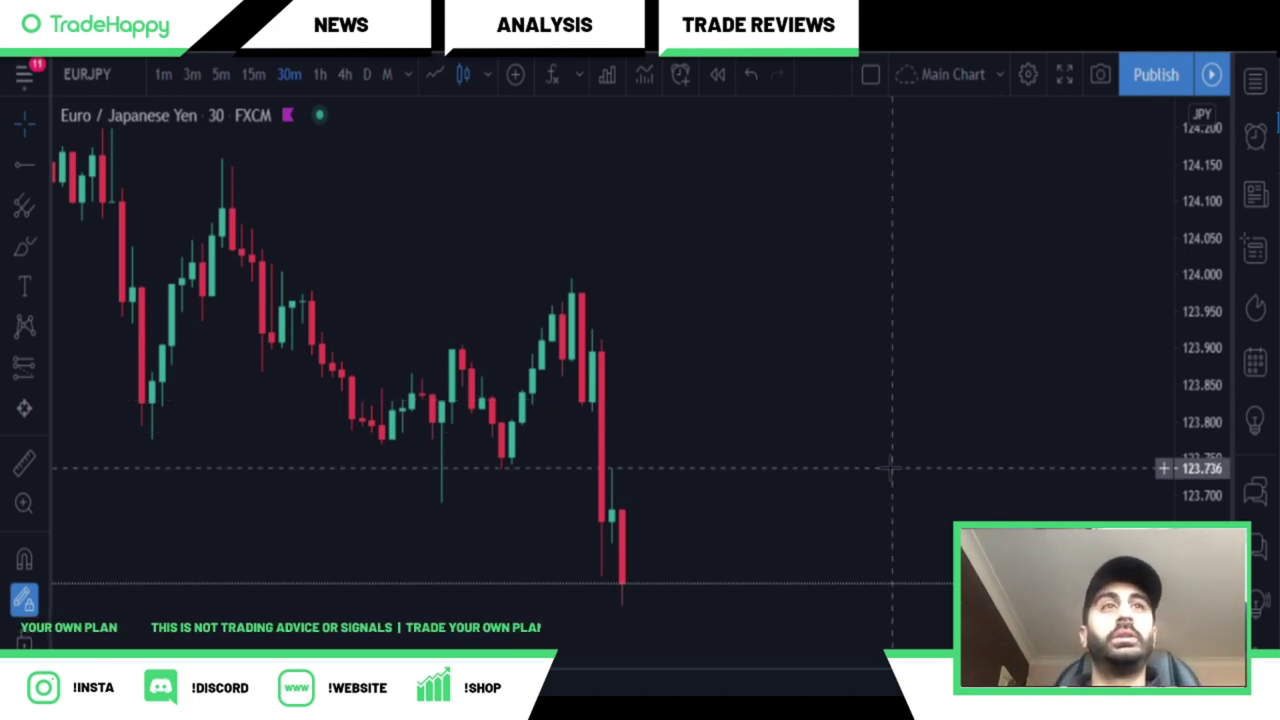
{"action": "left_click_drag", "start_coordinate": [889, 466], "coordinate": [920, 453]}
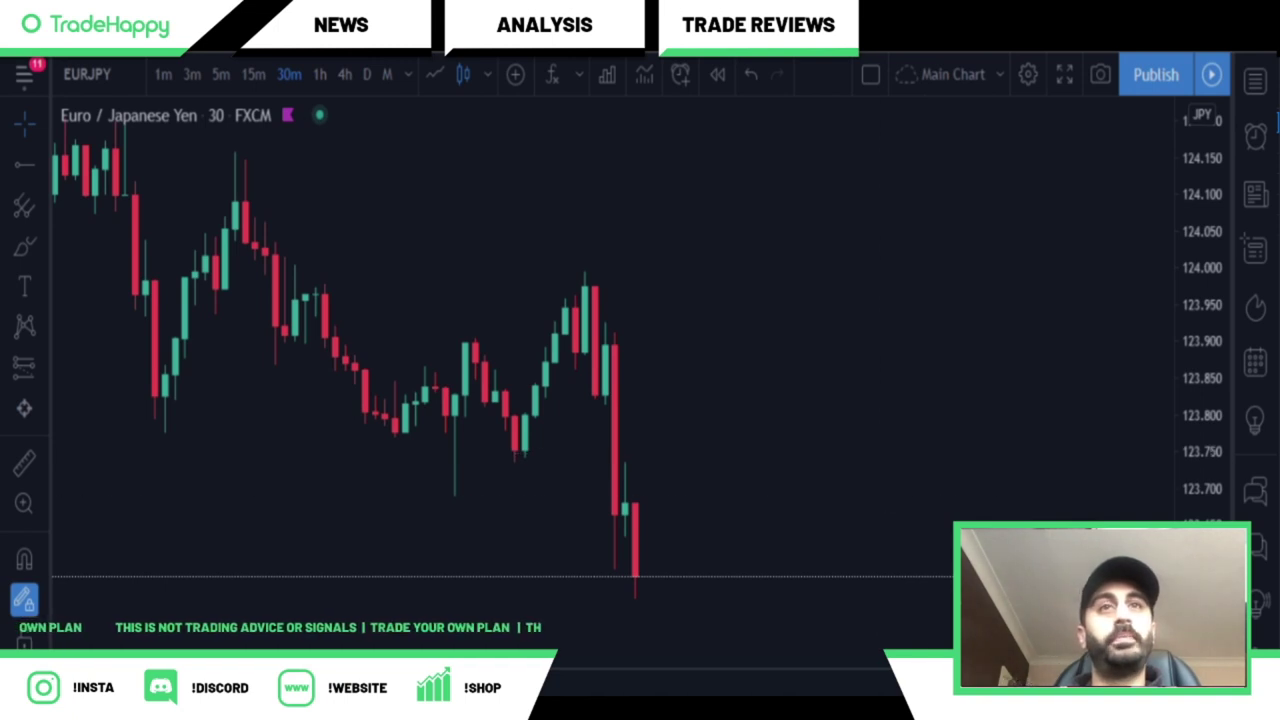
Step: Add levels at 123.750 and 123.977 and brush the recent swing between them
{"action": "left_click", "coordinate": [365, 451]}
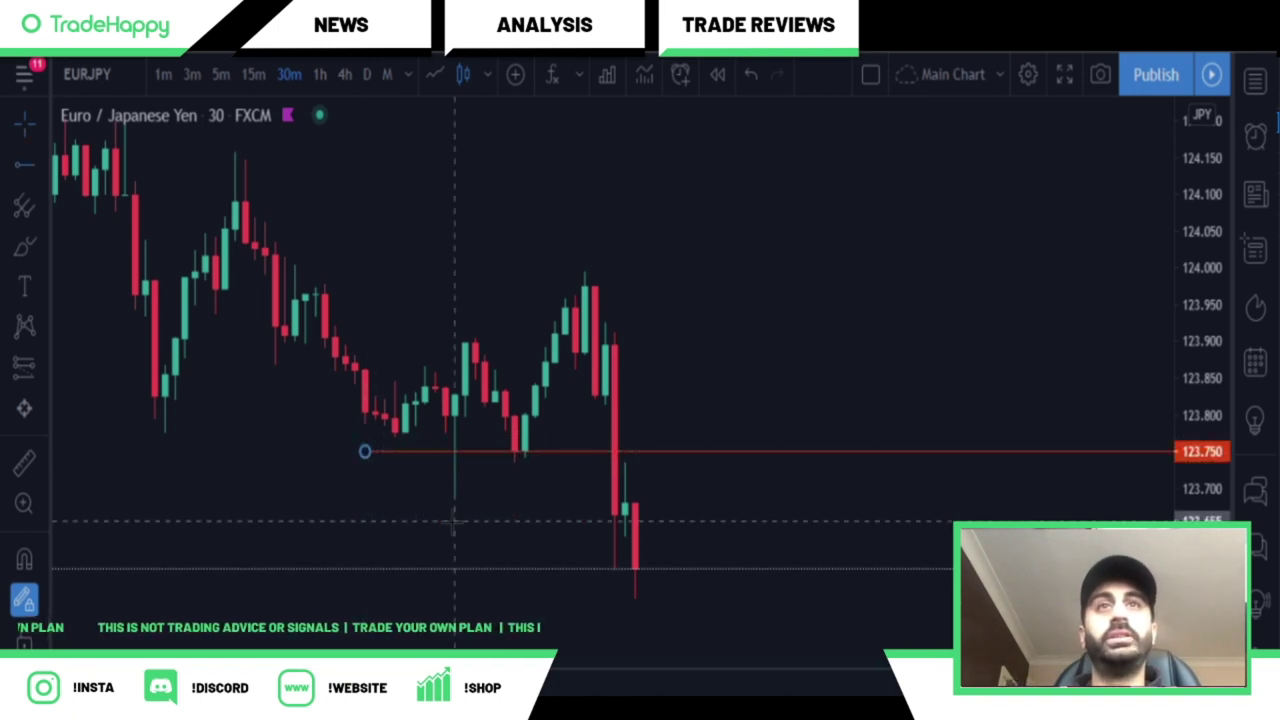
{"action": "left_click", "coordinate": [425, 285]}
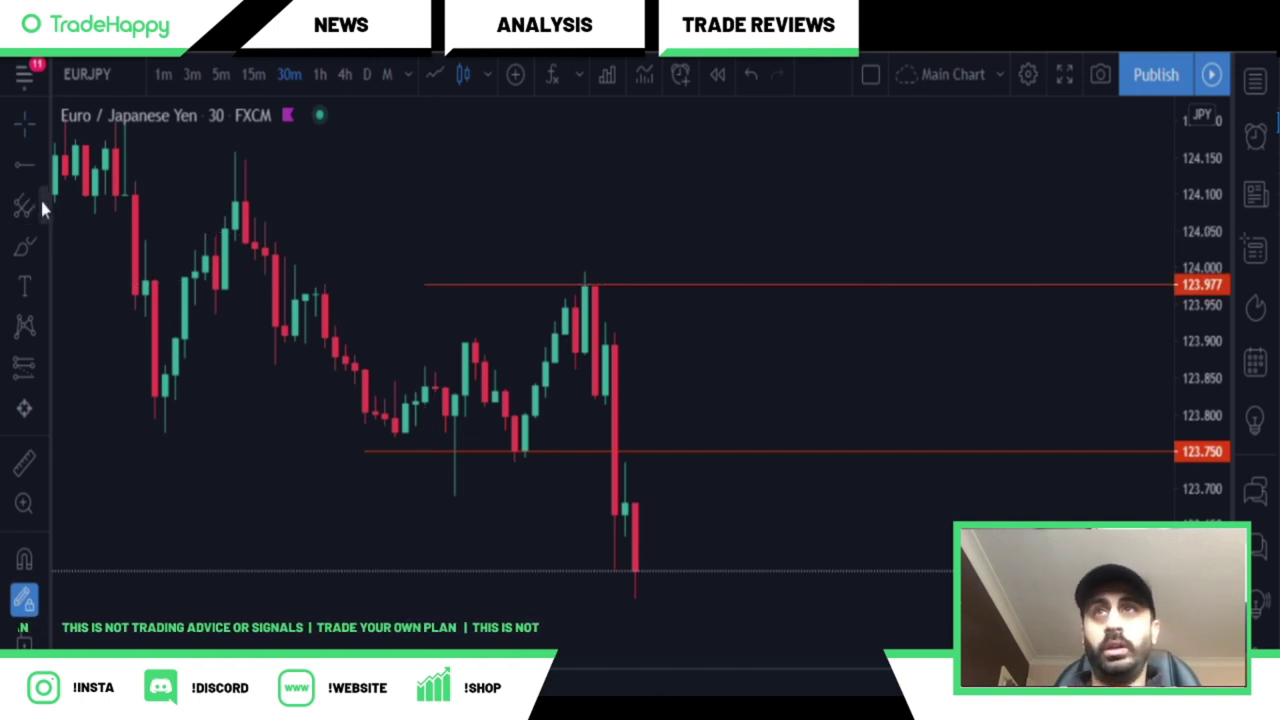
{"action": "left_click", "coordinate": [26, 246]}
{"action": "mouse_move", "coordinate": [390, 433]}
{"action": "left_mouse_down"}
{"action": "mouse_move", "coordinate": [455, 366]}
{"action": "mouse_move", "coordinate": [490, 440]}
{"action": "mouse_move", "coordinate": [545, 384]}
{"action": "mouse_move", "coordinate": [589, 300]}
{"action": "mouse_move", "coordinate": [612, 468]}
{"action": "left_mouse_up"}
Step: Zoom out and add a horizontal level below the recent lows
{"action": "left_click_drag", "start_coordinate": [520, 491], "coordinate": [551, 387]}
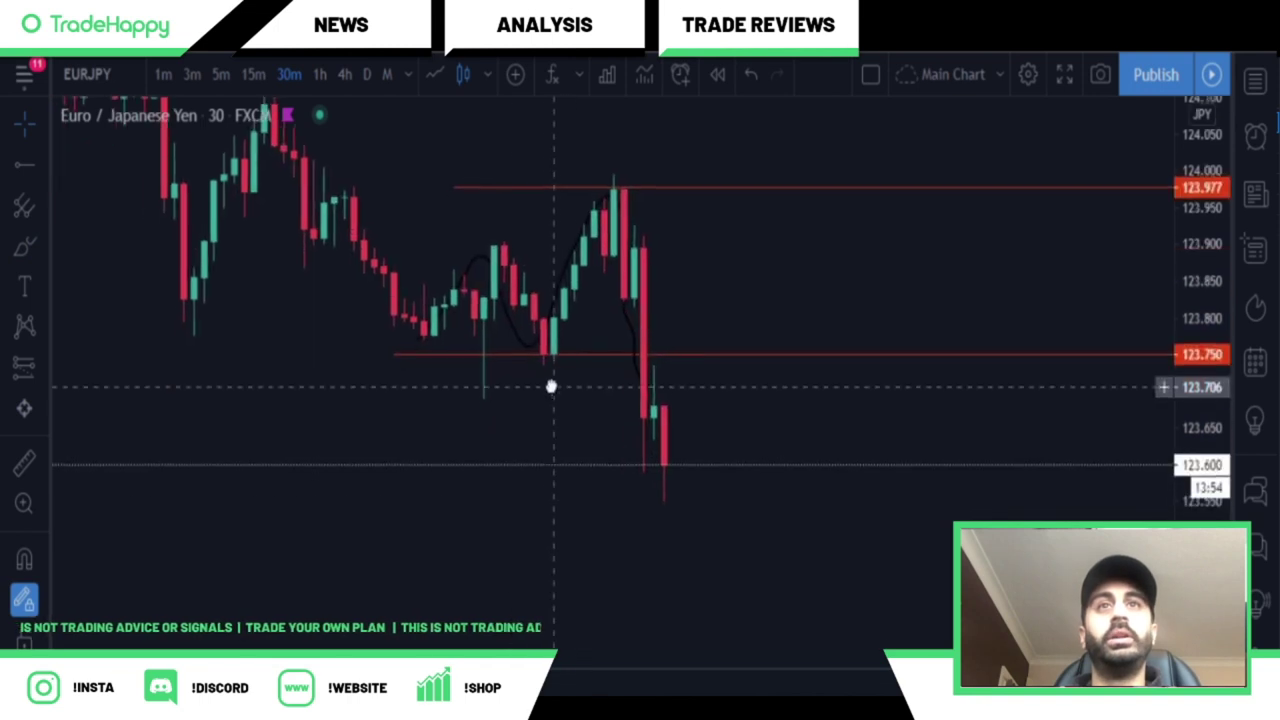
{"action": "scroll", "coordinate": [551, 390], "scroll_direction": "down", "scroll_amount": 3}
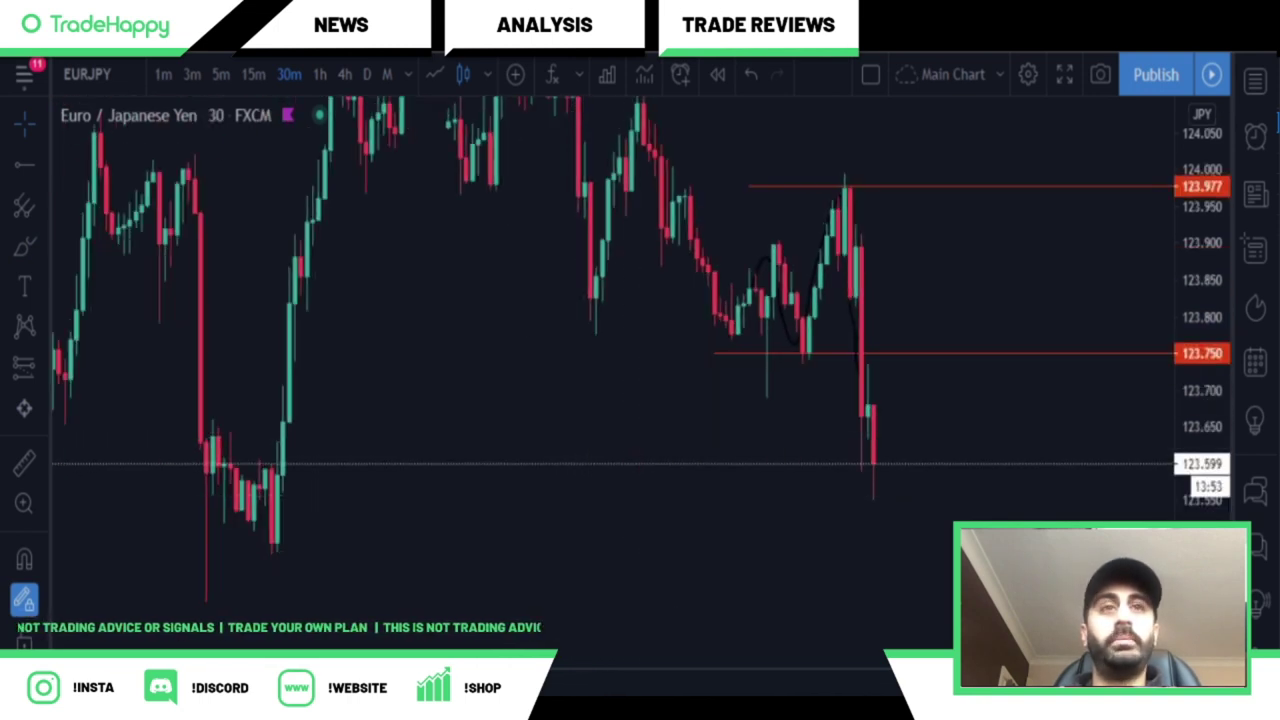
{"action": "left_click", "coordinate": [180, 545]}
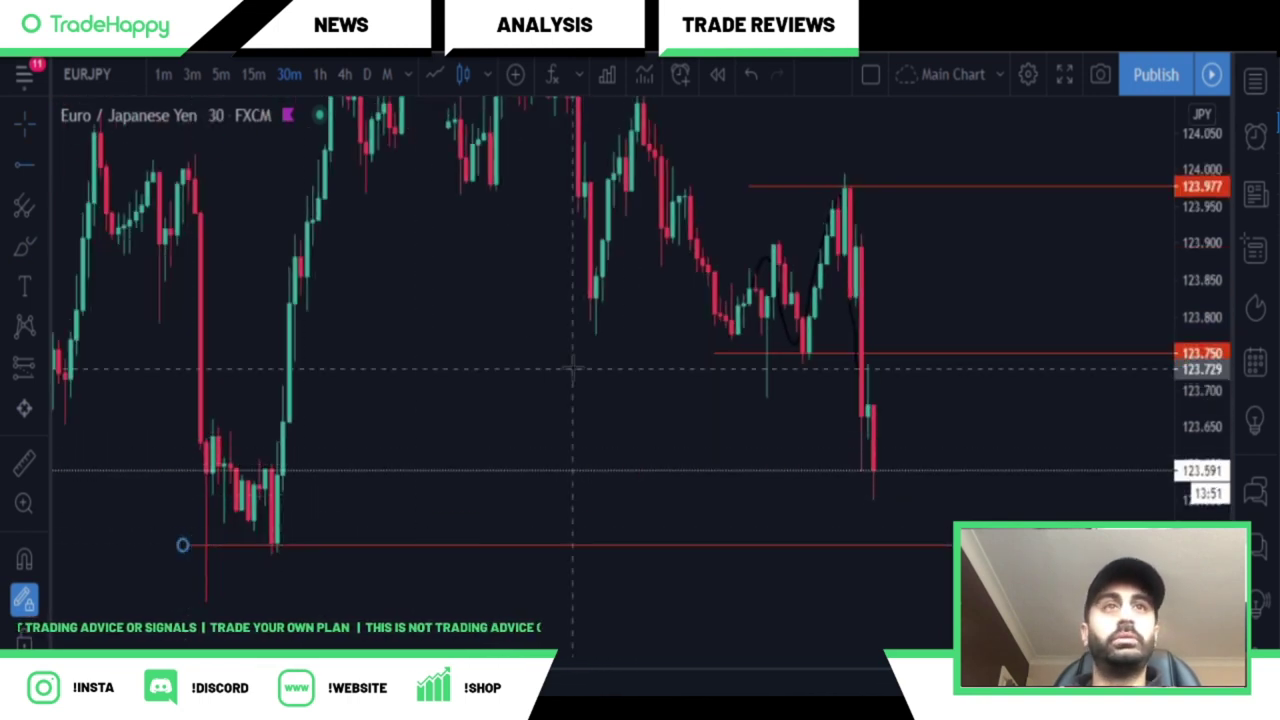
Step: Open space on the right and brush a projected path down to the lowest level
{"action": "left_click_drag", "start_coordinate": [625, 435], "coordinate": [340, 452]}
{"action": "left_click_drag", "start_coordinate": [836, 445], "coordinate": [591, 423]}
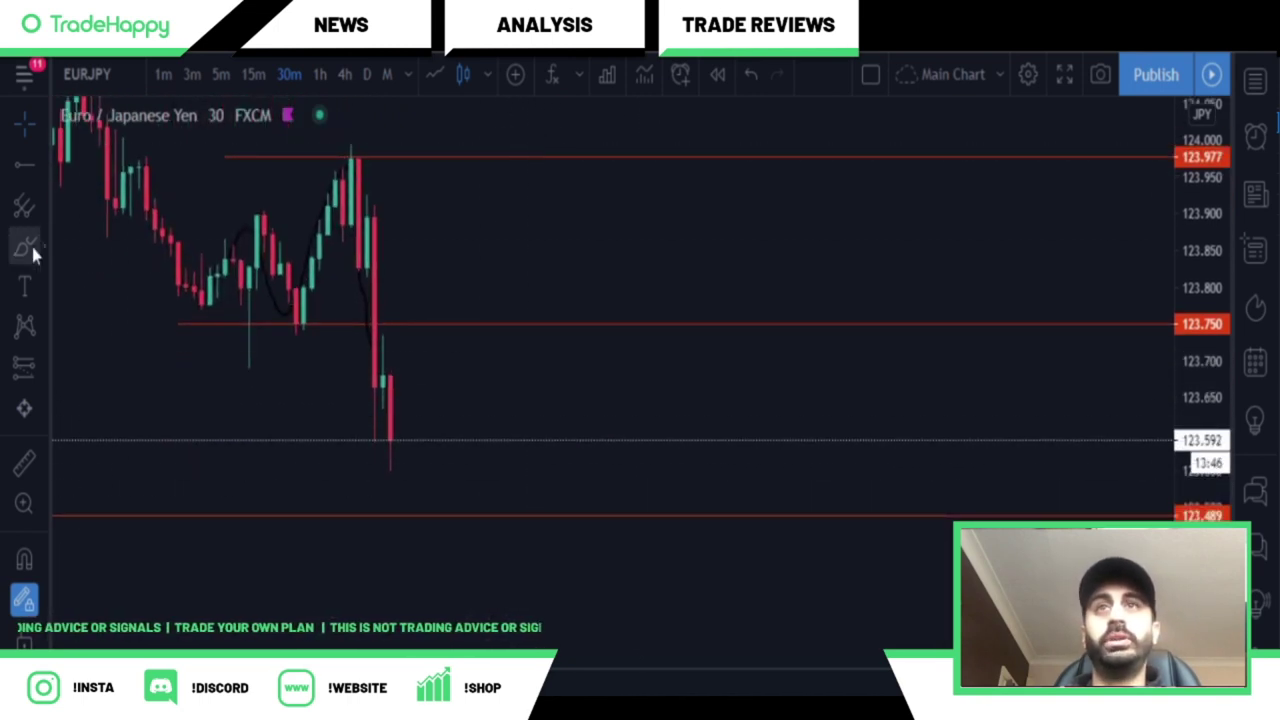
{"action": "mouse_move", "coordinate": [358, 363]}
{"action": "left_mouse_down"}
{"action": "mouse_move", "coordinate": [384, 415]}
{"action": "mouse_move", "coordinate": [398, 323]}
{"action": "mouse_move", "coordinate": [446, 515]}
{"action": "left_mouse_up"}
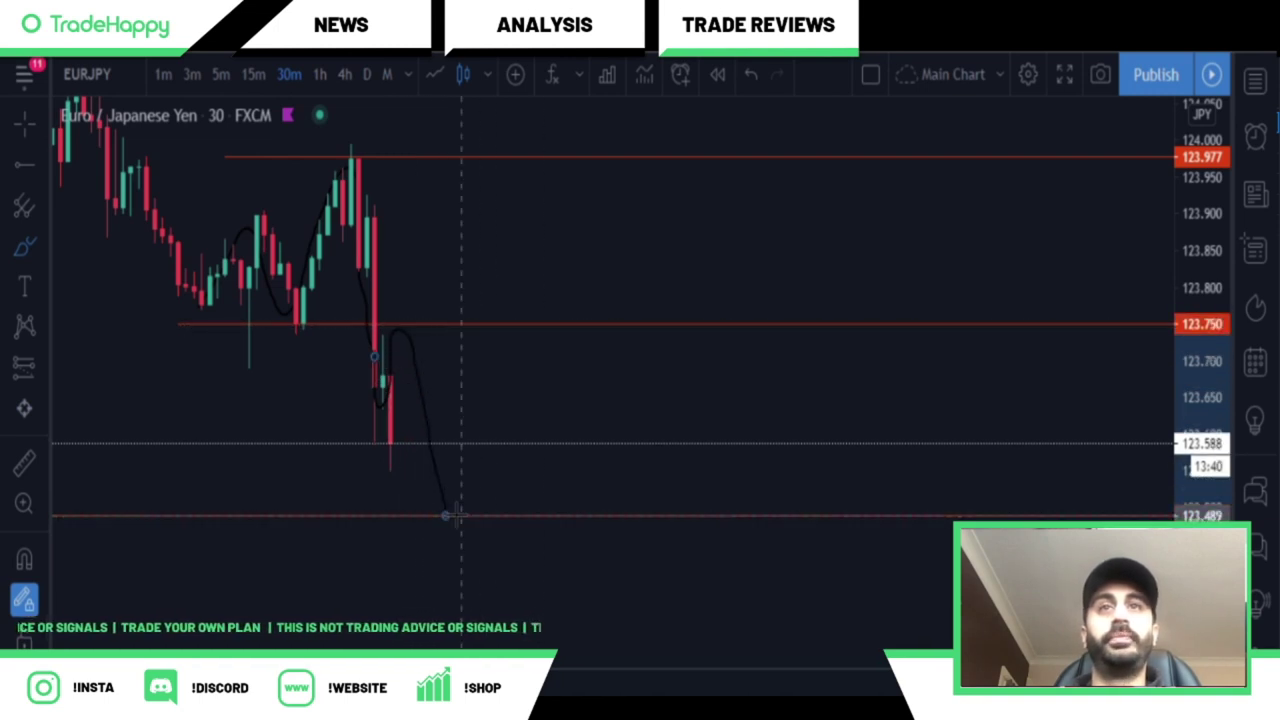
Step: Extend the path back up to 123.977, then clear all drawings with Ctrl+Alt+H
{"action": "mouse_move", "coordinate": [446, 513]}
{"action": "left_mouse_down"}
{"action": "mouse_move", "coordinate": [490, 458]}
{"action": "mouse_move", "coordinate": [520, 510]}
{"action": "mouse_move", "coordinate": [586, 272]}
{"action": "mouse_move", "coordinate": [619, 322]}
{"action": "mouse_move", "coordinate": [686, 251]}
{"action": "mouse_move", "coordinate": [735, 150]}
{"action": "left_mouse_up"}
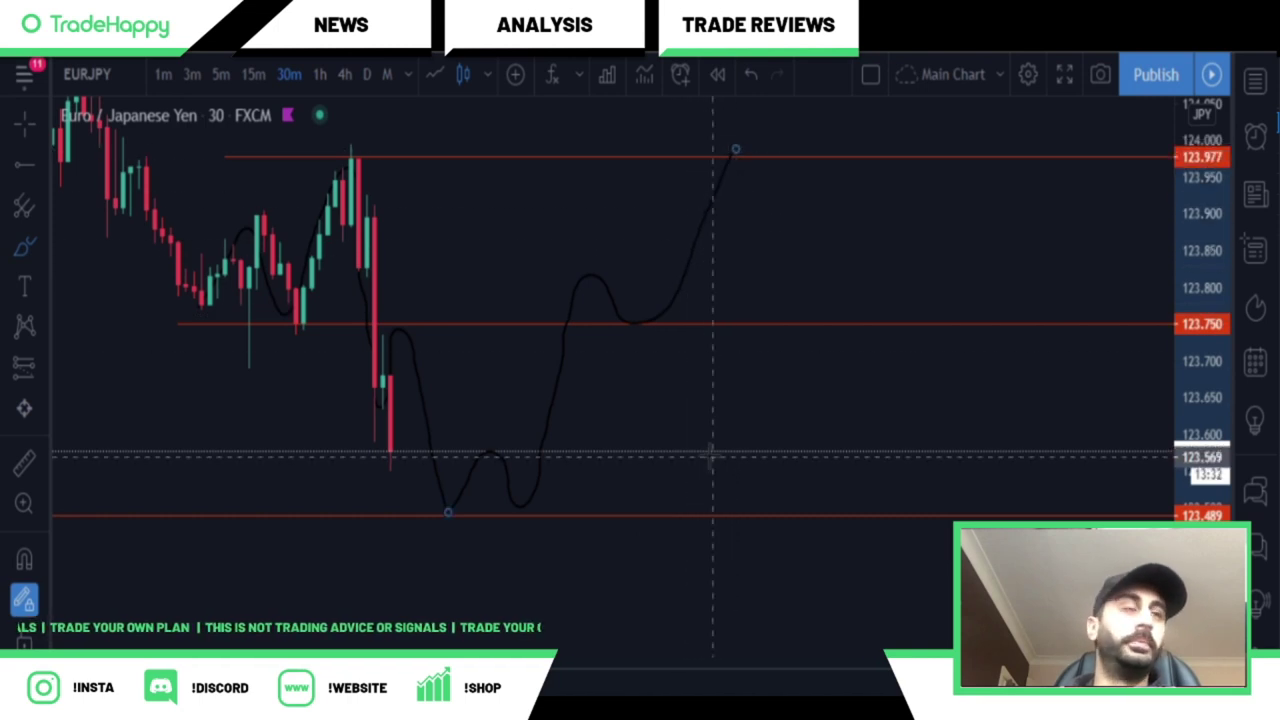
{"action": "mouse_move", "coordinate": [659, 440]}
{"action": "left_mouse_down"}
{"action": "mouse_move", "coordinate": [754, 417]}
{"action": "mouse_move", "coordinate": [804, 436]}
{"action": "left_mouse_up"}
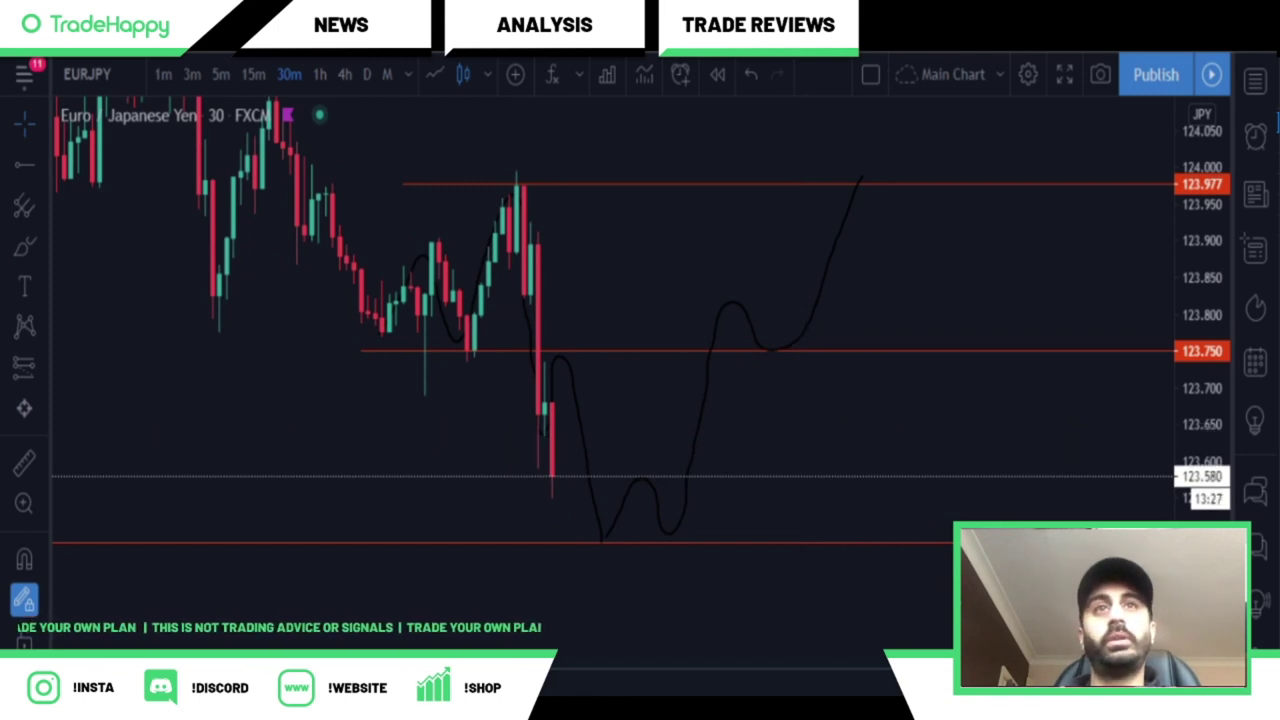
{"action": "key", "text": "ctrl+alt+h"}
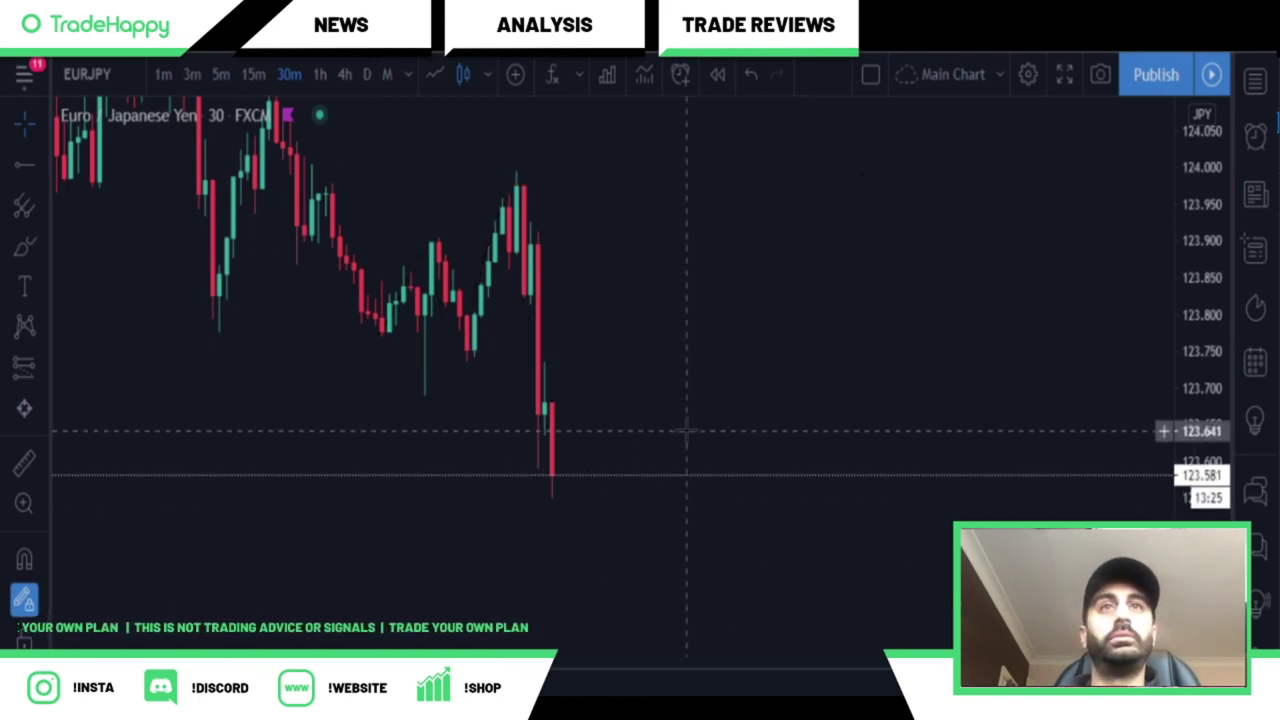
Step: Review earlier EURJPY candles, then go to the TradeHappy PRODUCTS section
{"action": "left_click_drag", "start_coordinate": [686, 432], "coordinate": [895, 380]}
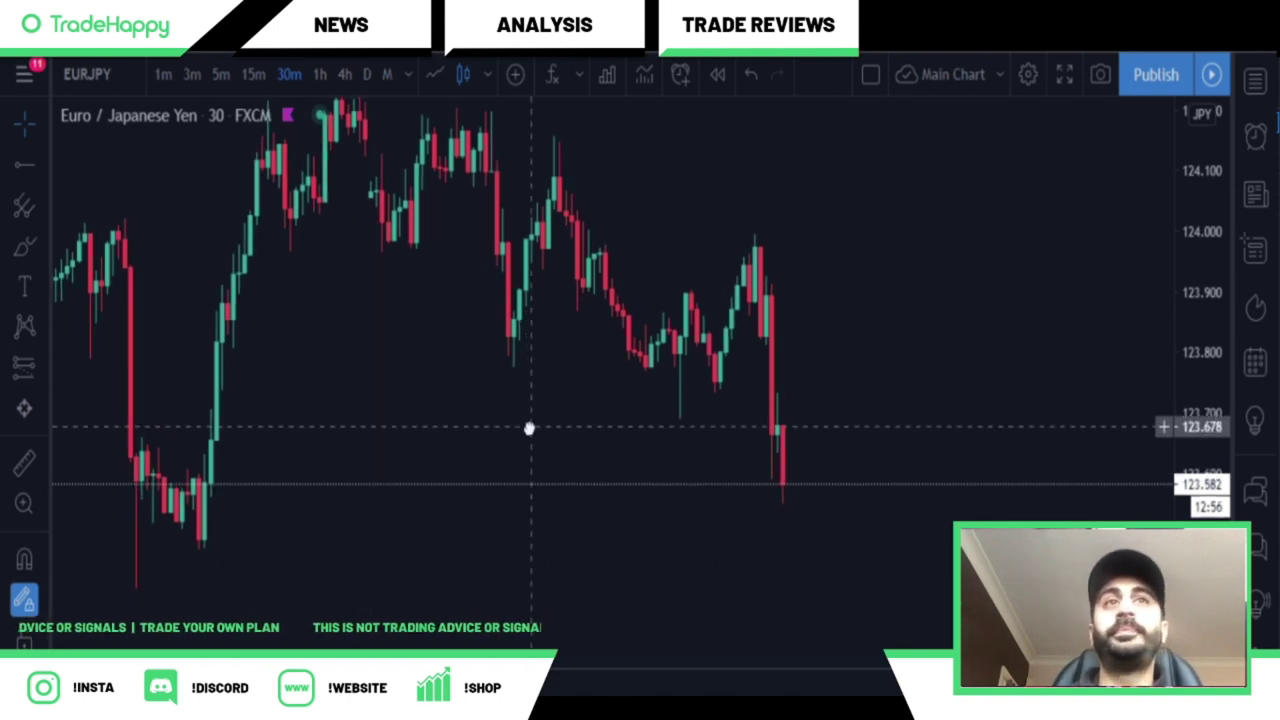
{"action": "left_click_drag", "start_coordinate": [529, 428], "coordinate": [553, 452]}
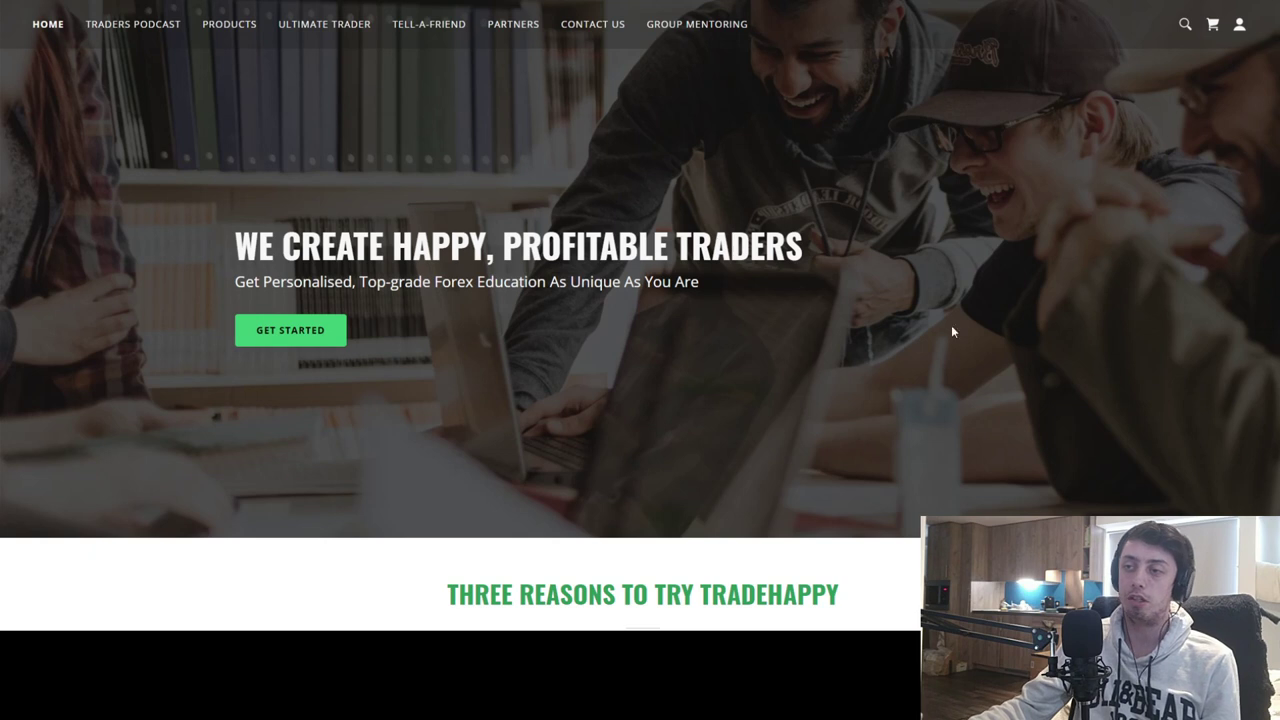
{"action": "left_click", "coordinate": [224, 30]}
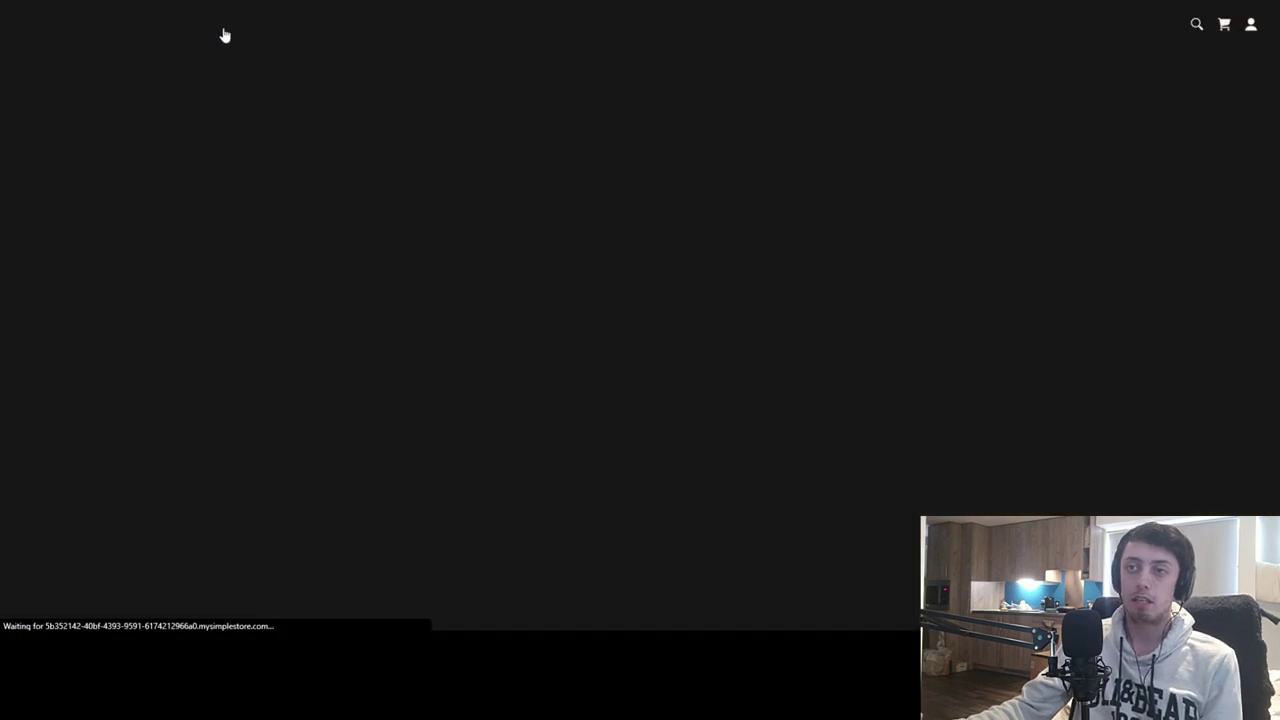